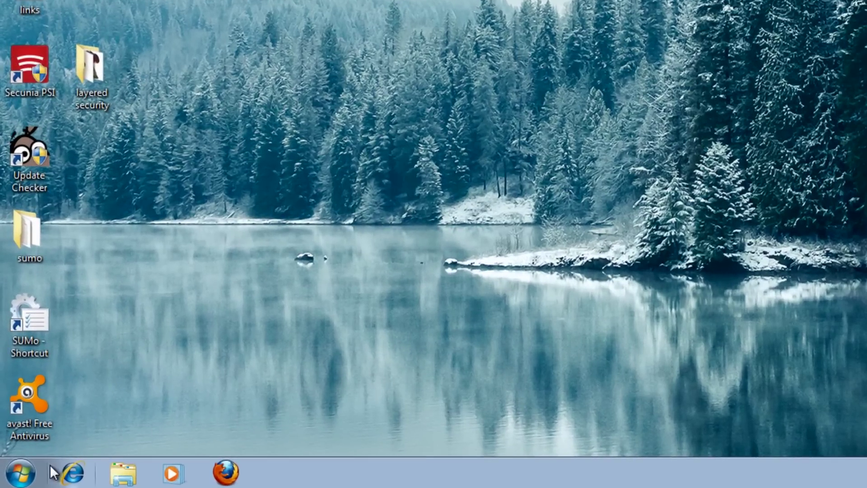
Step: Open the Windows Update page from the Control Panel
{"action": "left_click", "coordinate": [20, 473]}
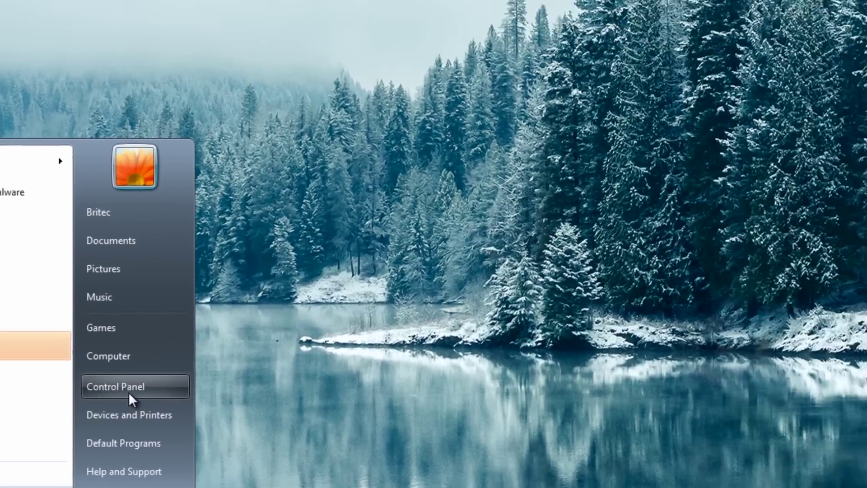
{"action": "left_click", "coordinate": [255, 309]}
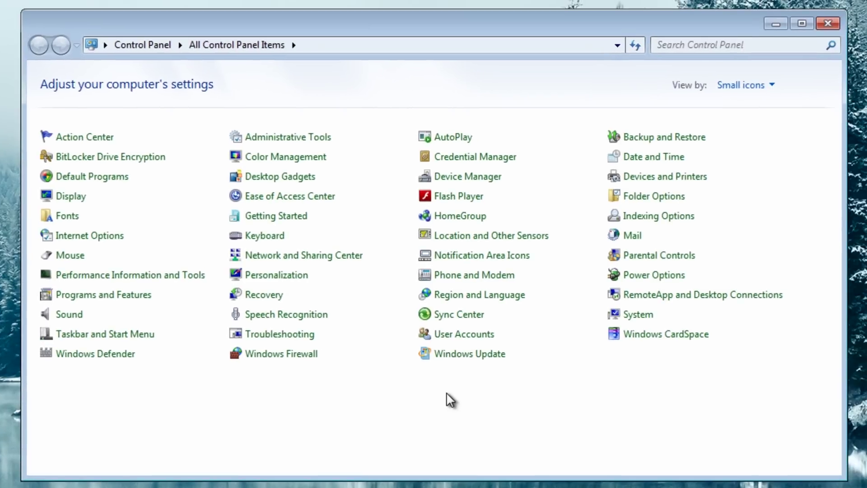
{"action": "left_click", "coordinate": [470, 357]}
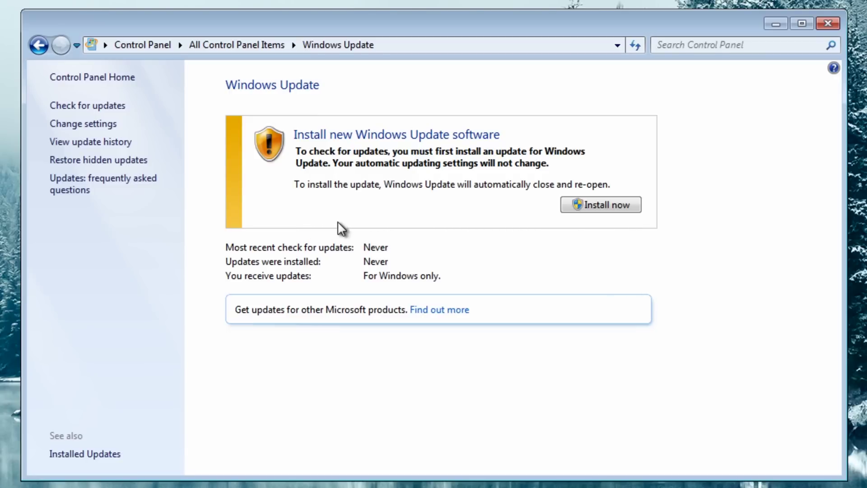
Step: Try automatic install with Allow all users in update settings, then cancel without saving
{"action": "left_click", "coordinate": [64, 126]}
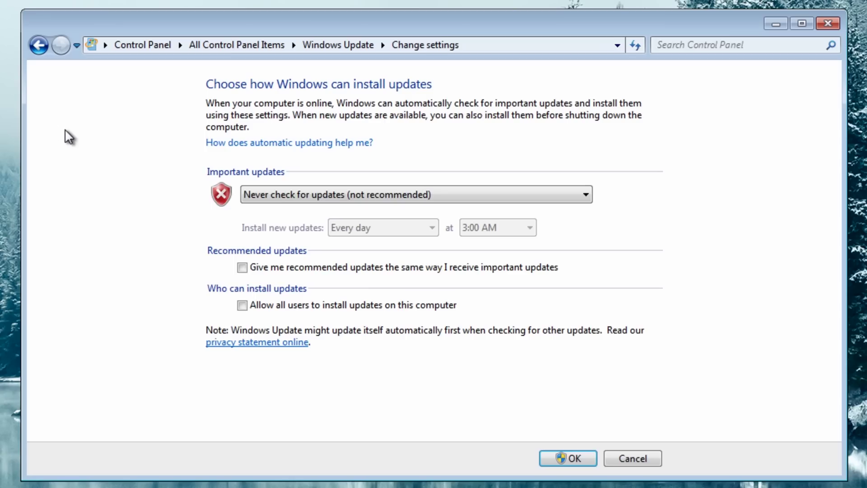
{"action": "left_click", "coordinate": [388, 194]}
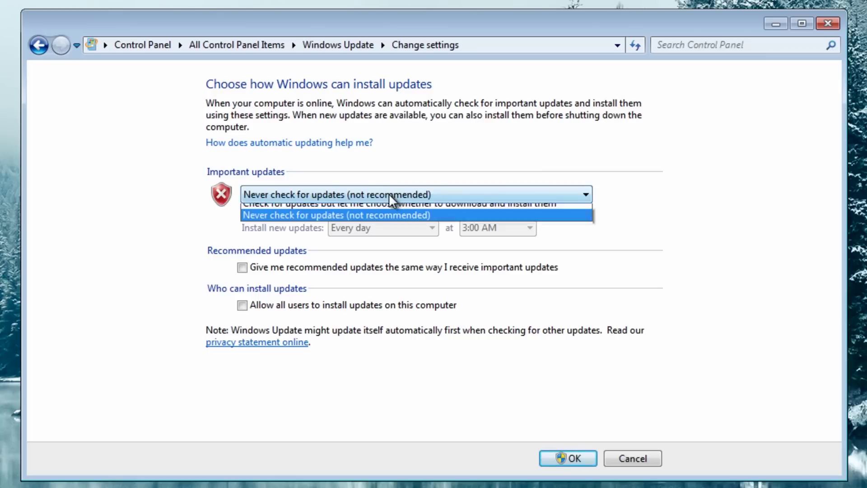
{"action": "left_click", "coordinate": [376, 212]}
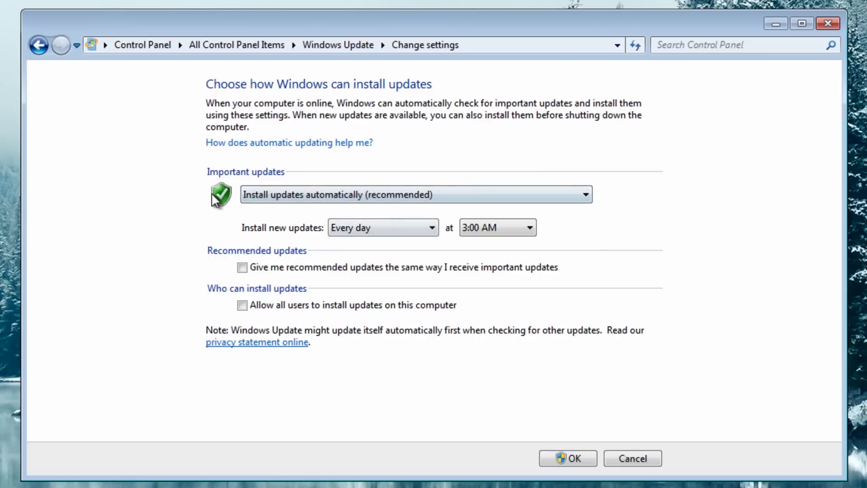
{"action": "left_click", "coordinate": [241, 306]}
{"action": "left_click", "coordinate": [650, 459]}
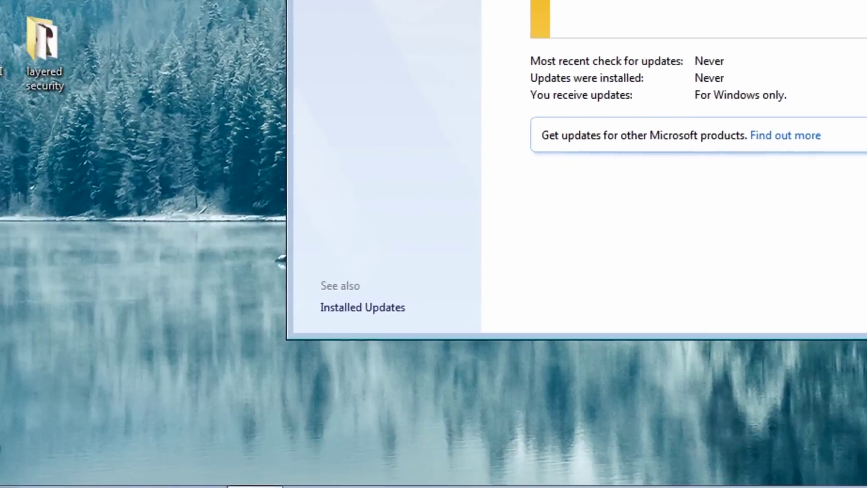
Step: Close Windows Update and open User Accounts' Manage another account, raising the administrator prompt
{"action": "left_click", "coordinate": [828, 23]}
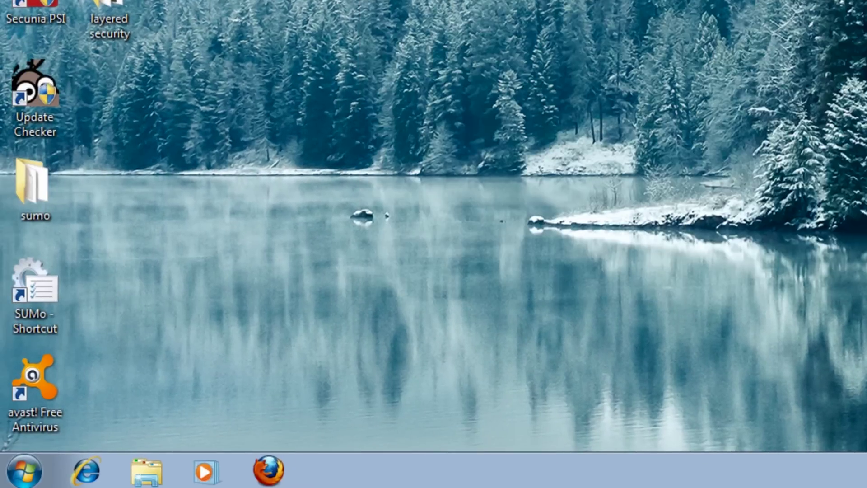
{"action": "left_click", "coordinate": [23, 470]}
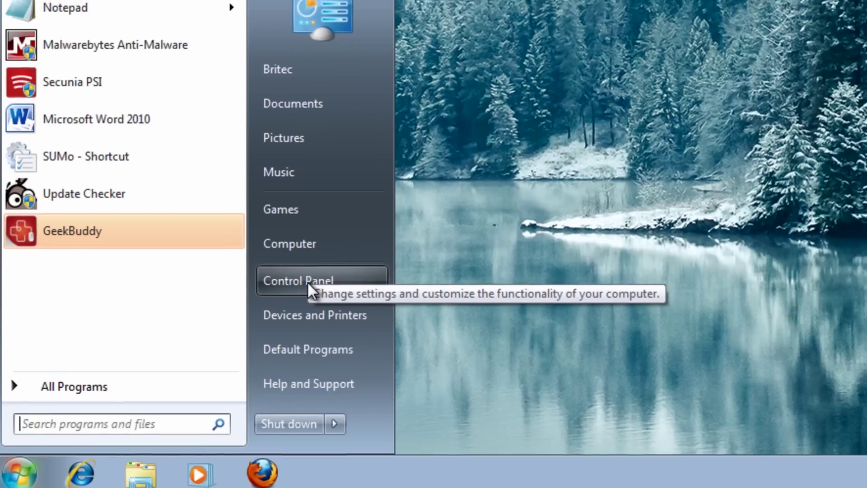
{"action": "left_click", "coordinate": [314, 279]}
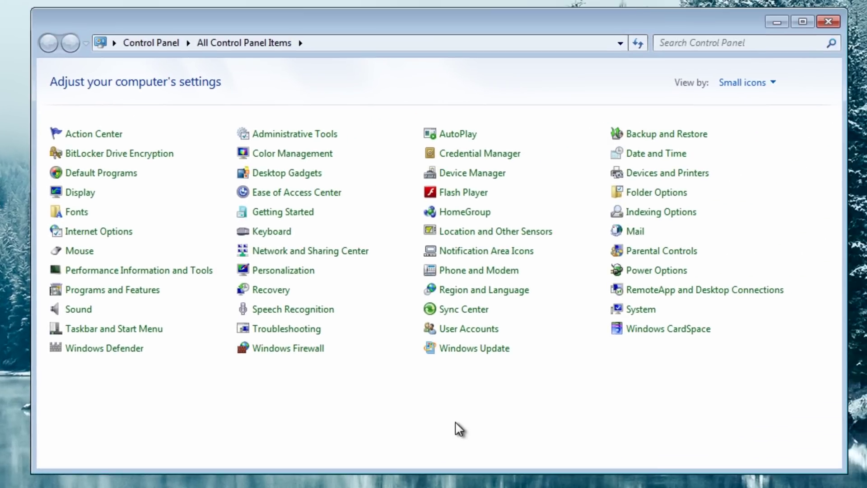
{"action": "left_click", "coordinate": [452, 336]}
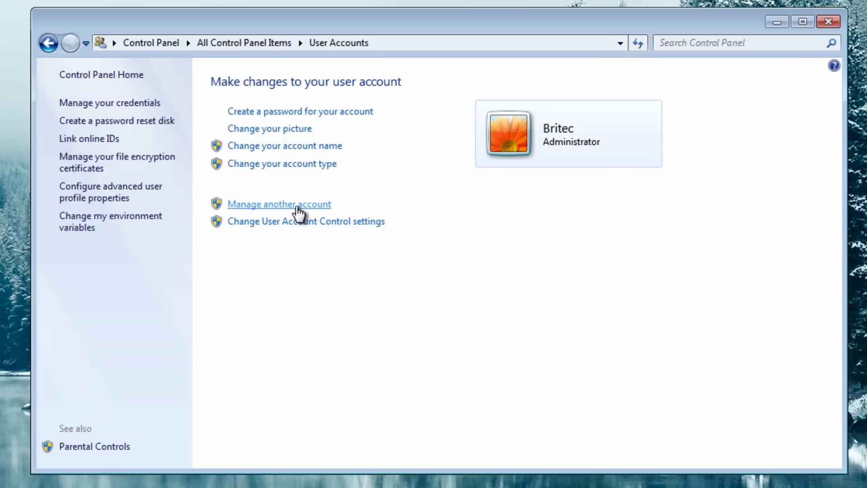
{"action": "left_click", "coordinate": [297, 205]}
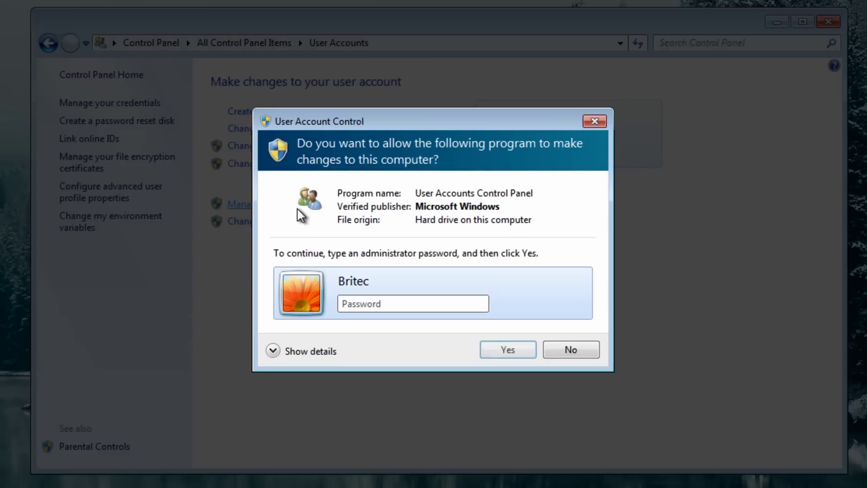
Step: Approve the prompt and create an Administrator account named 'System Admin'
{"action": "left_click", "coordinate": [495, 350]}
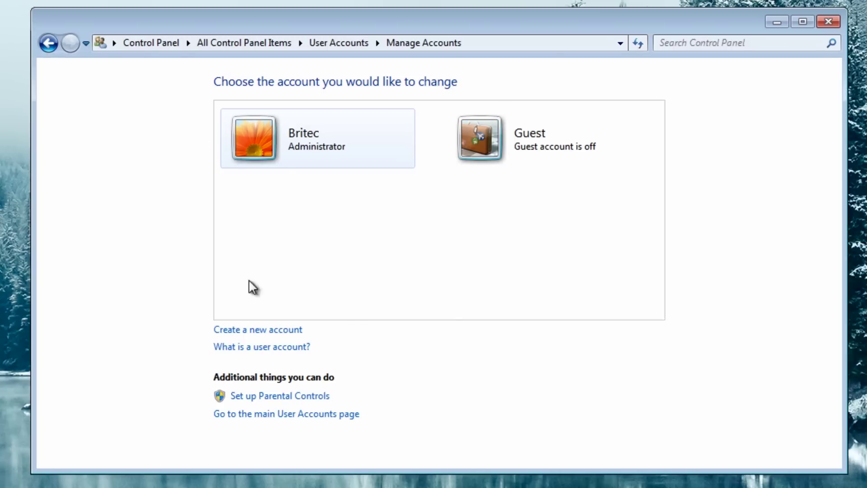
{"action": "left_click", "coordinate": [270, 333]}
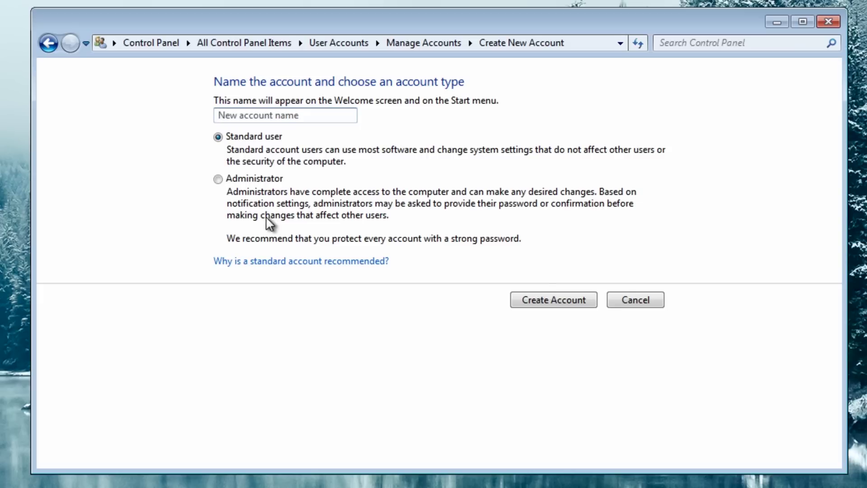
{"action": "left_click", "coordinate": [219, 180]}
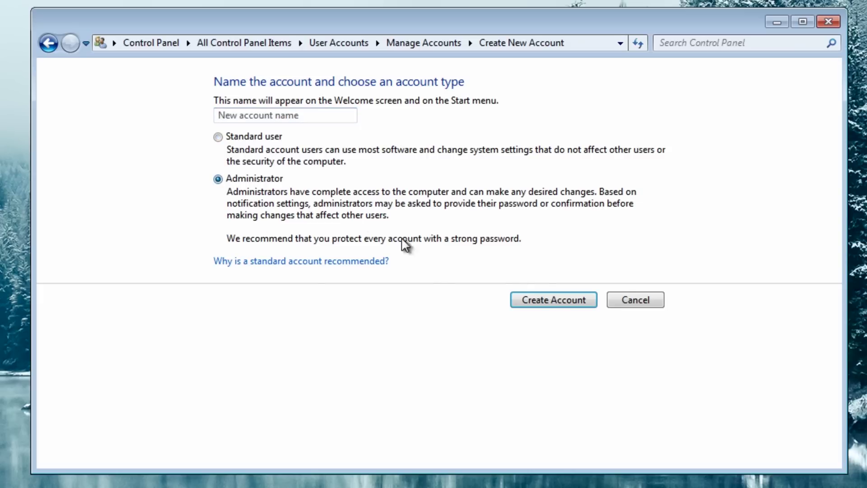
{"action": "left_click", "coordinate": [273, 117]}
{"action": "type", "text": "System"}
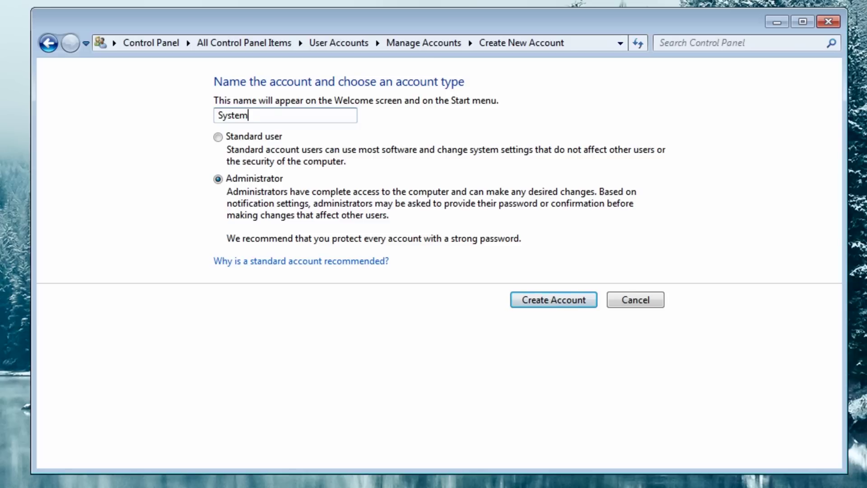
{"action": "type", "text": " Admin"}
{"action": "left_click", "coordinate": [537, 299]}
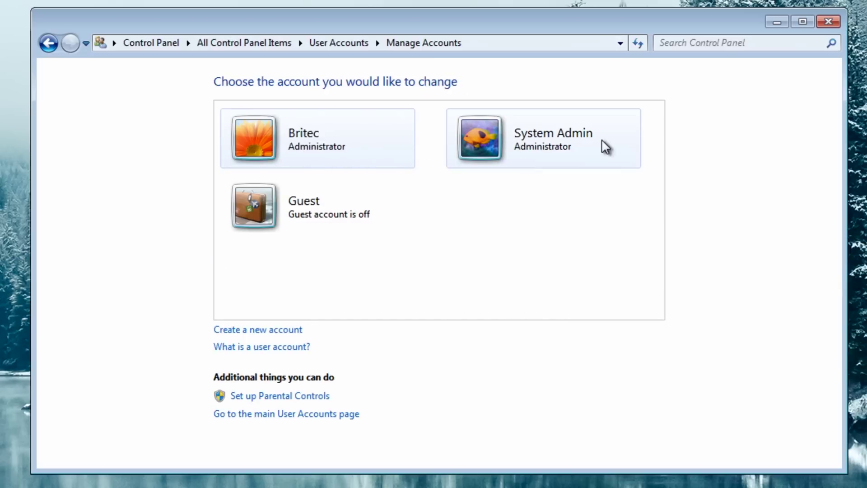
Step: Set a password for the System Admin account, entering it in both password fields
{"action": "left_click", "coordinate": [531, 152]}
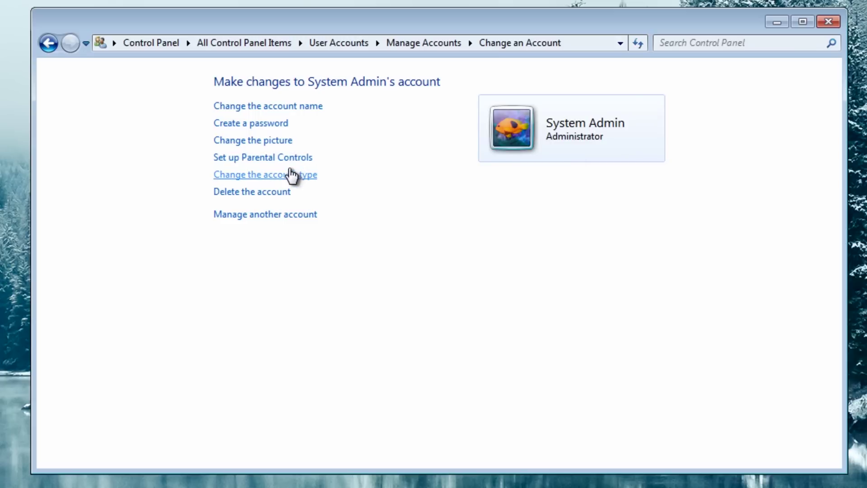
{"action": "left_click", "coordinate": [270, 124]}
{"action": "left_click", "coordinate": [269, 239]}
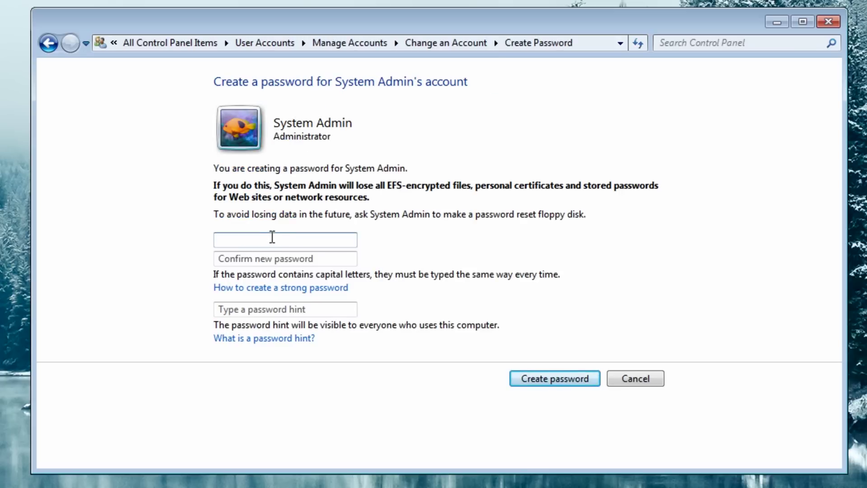
{"action": "type", "text": "1234567"}
{"action": "left_click", "coordinate": [233, 258]}
{"action": "type", "text": "1"}
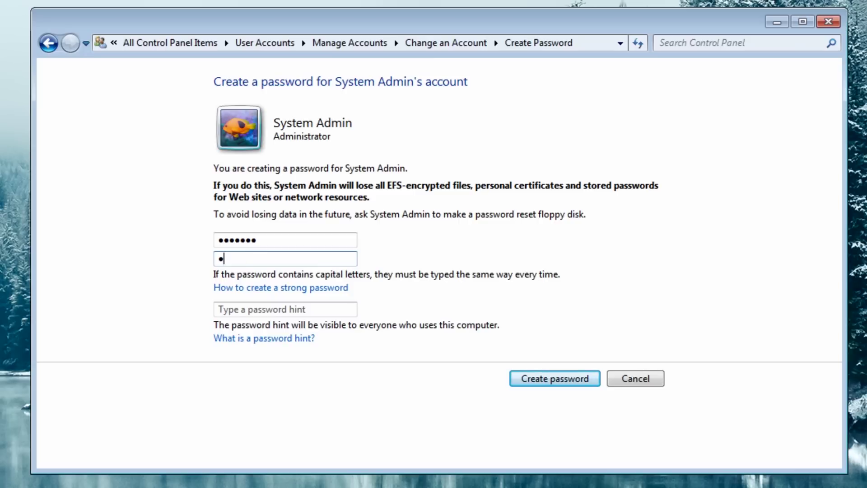
{"action": "type", "text": "234567"}
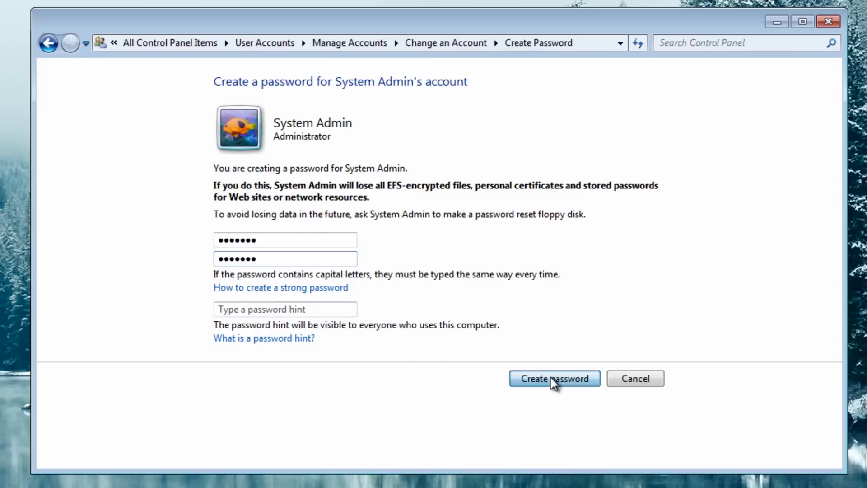
{"action": "left_click", "coordinate": [550, 375]}
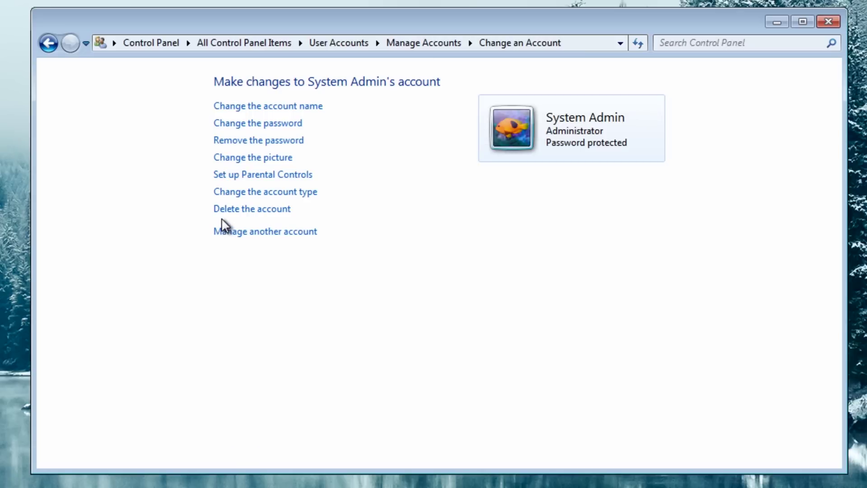
Step: Change the Britec account type from Administrator to Standard user
{"action": "left_click", "coordinate": [241, 231]}
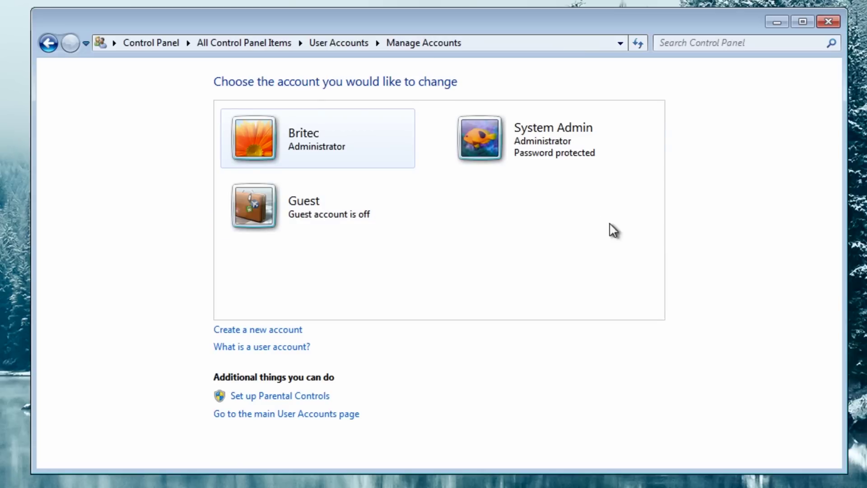
{"action": "left_click", "coordinate": [314, 131]}
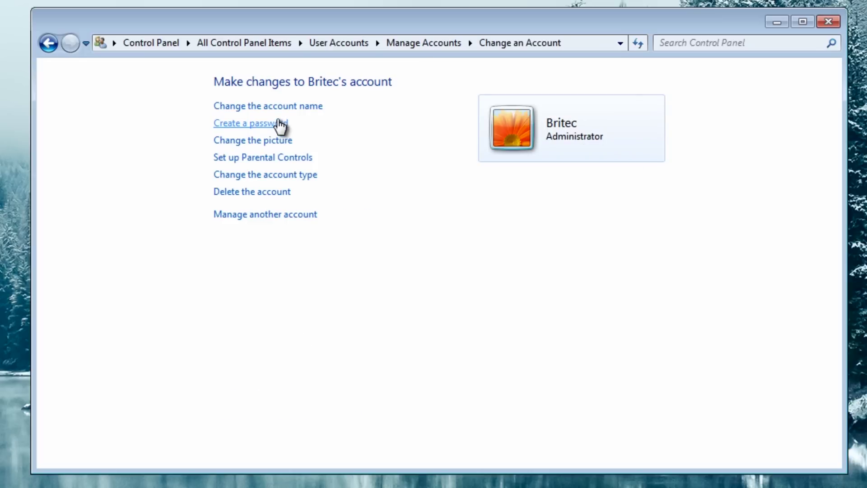
{"action": "left_click", "coordinate": [264, 180]}
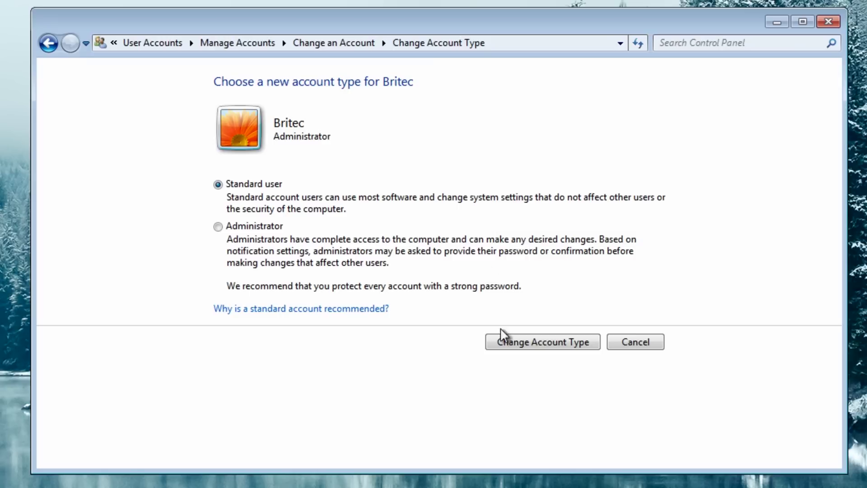
{"action": "left_click", "coordinate": [539, 342]}
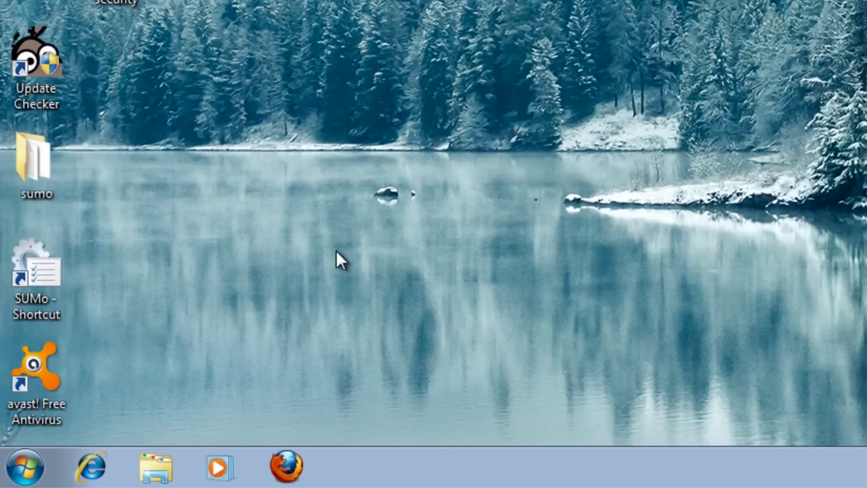
Step: Search the Start menu for netplwiz and launch it, reaching its administrator password prompt
{"action": "left_click", "coordinate": [24, 468]}
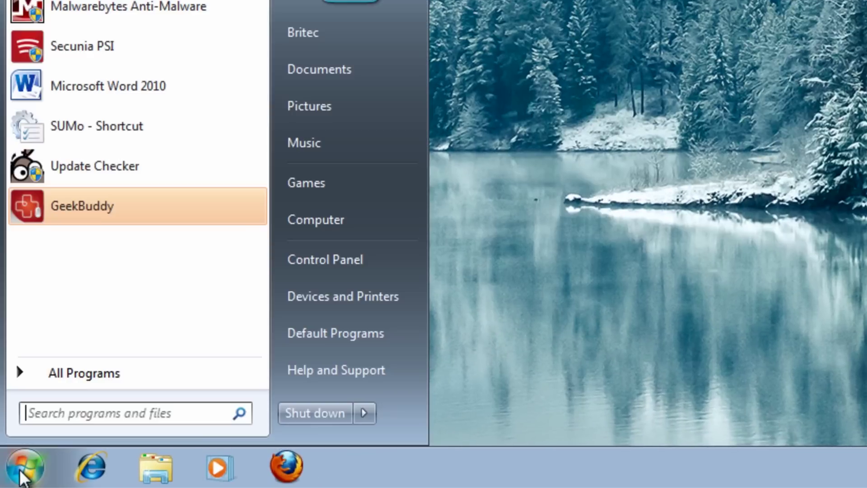
{"action": "left_click", "coordinate": [105, 413]}
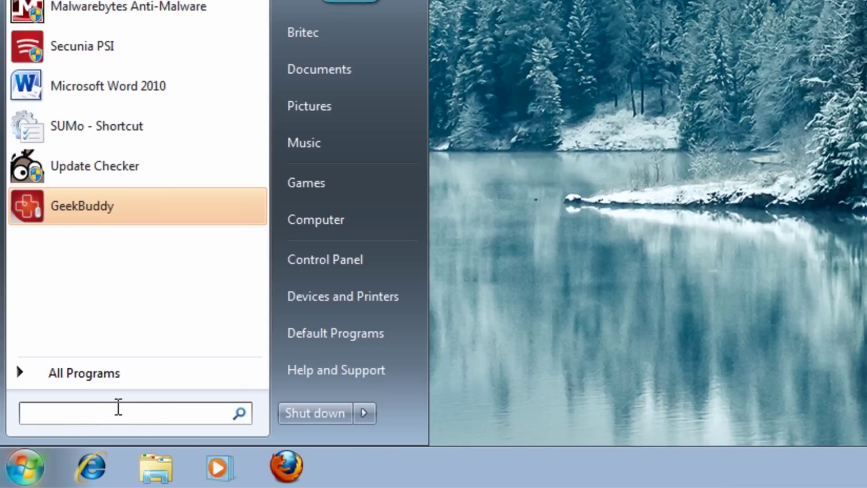
{"action": "type", "text": "ne"}
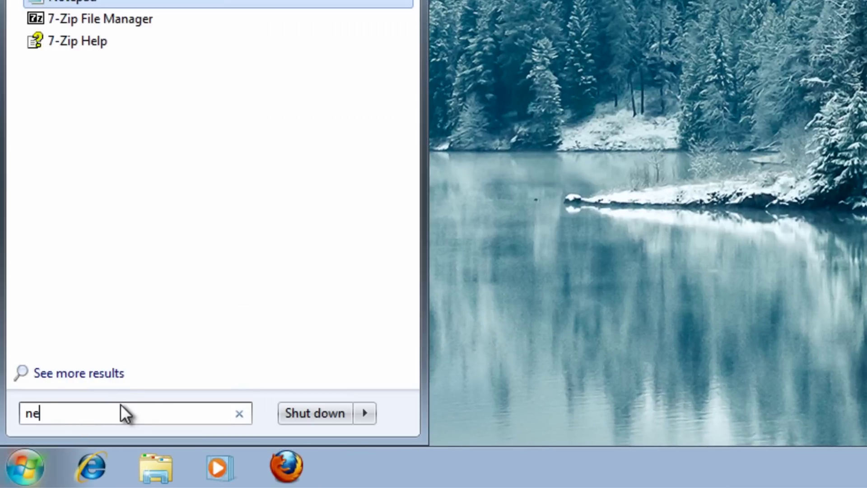
{"action": "type", "text": "tplwiz"}
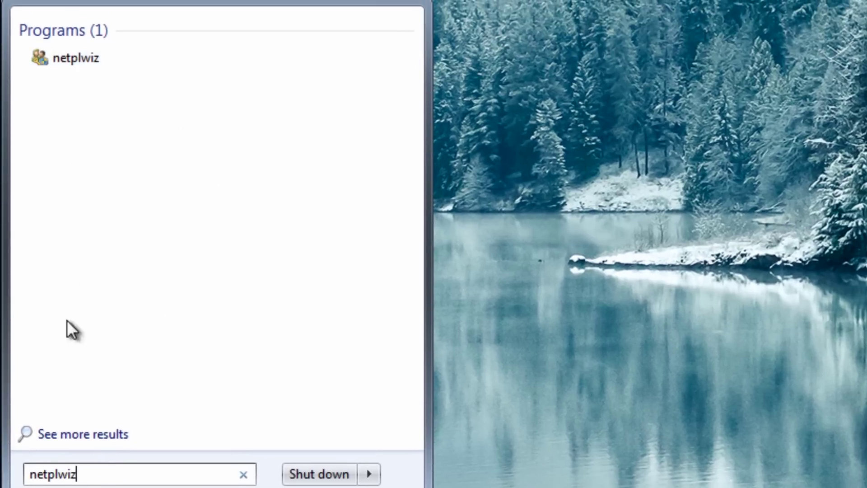
{"action": "left_click", "coordinate": [77, 61]}
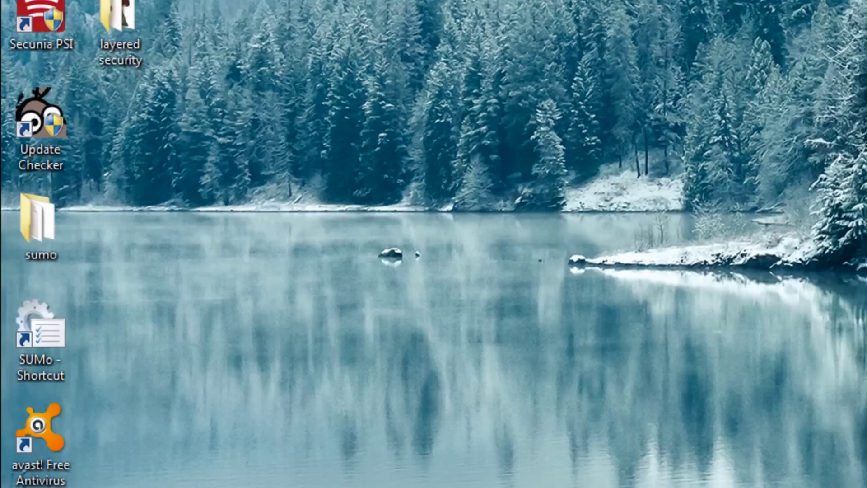
{"action": "left_click", "coordinate": [165, 305]}
Step: Approve with the admin password, set Britec to log on automatically, then launch Firefox
{"action": "type", "text": "****"}
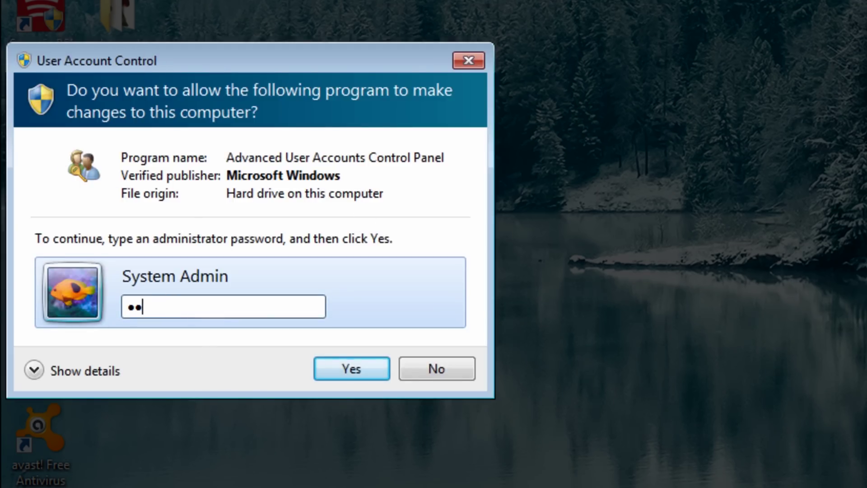
{"action": "type", "text": "***"}
{"action": "left_click", "coordinate": [339, 376]}
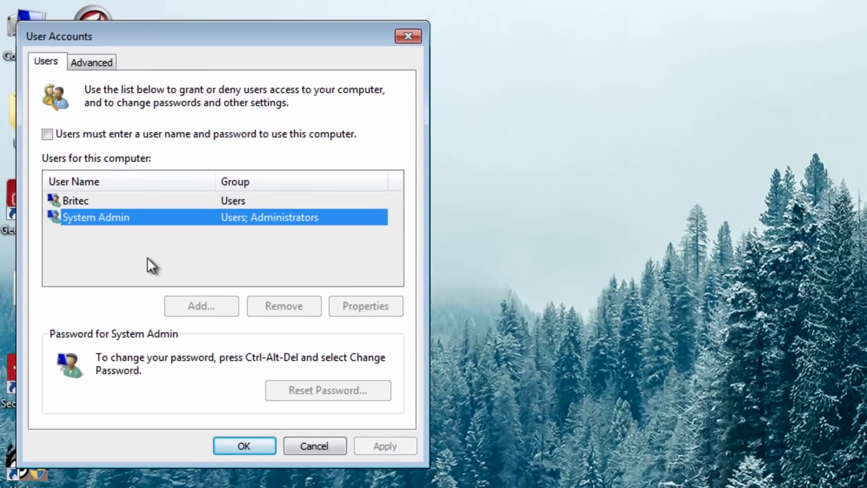
{"action": "left_click", "coordinate": [47, 134]}
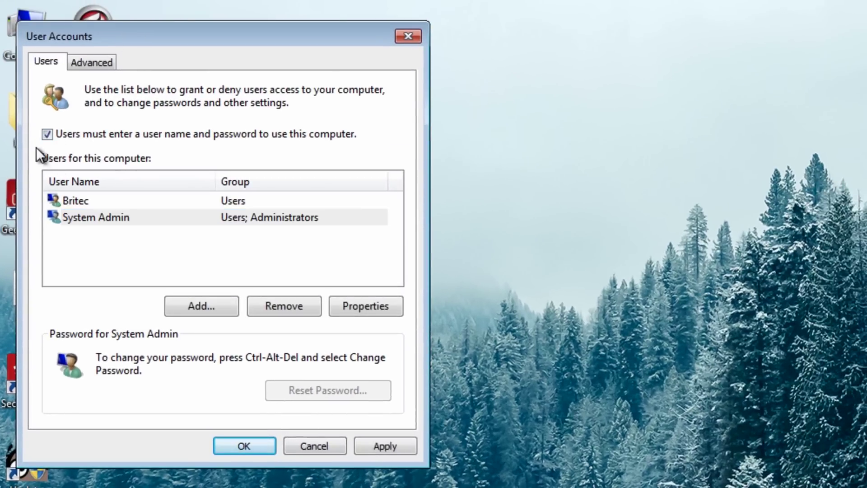
{"action": "left_click", "coordinate": [67, 201]}
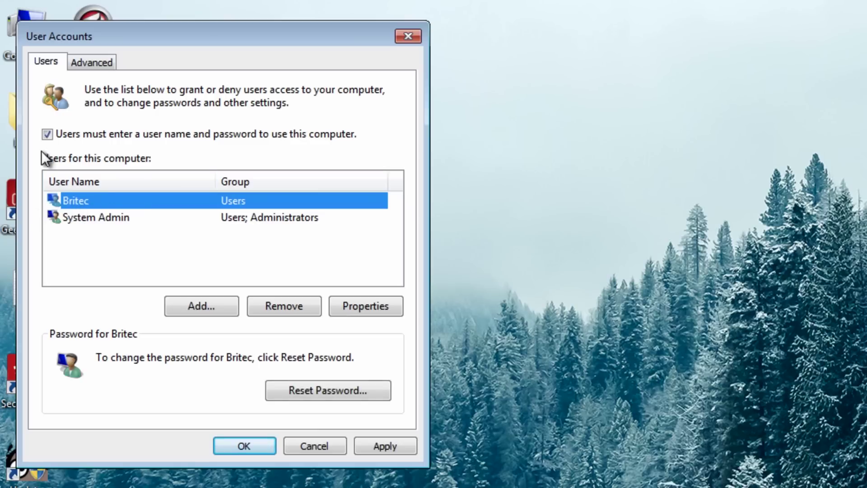
{"action": "left_click", "coordinate": [61, 136]}
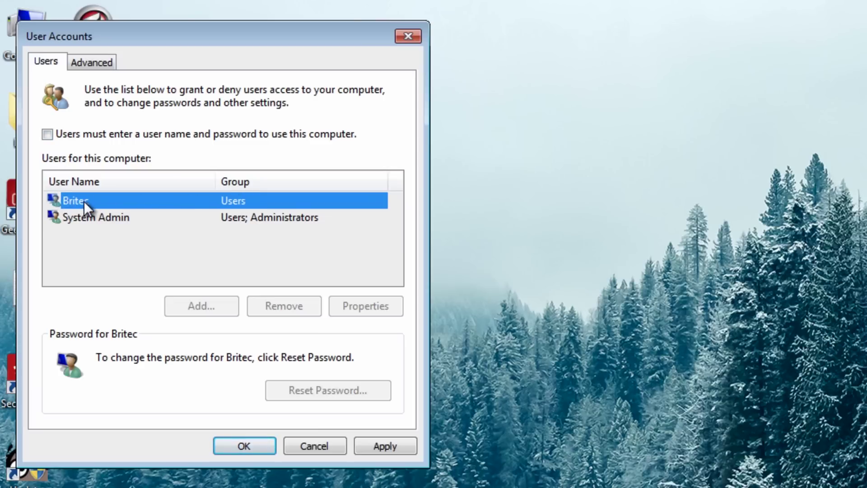
{"action": "left_click", "coordinate": [224, 445]}
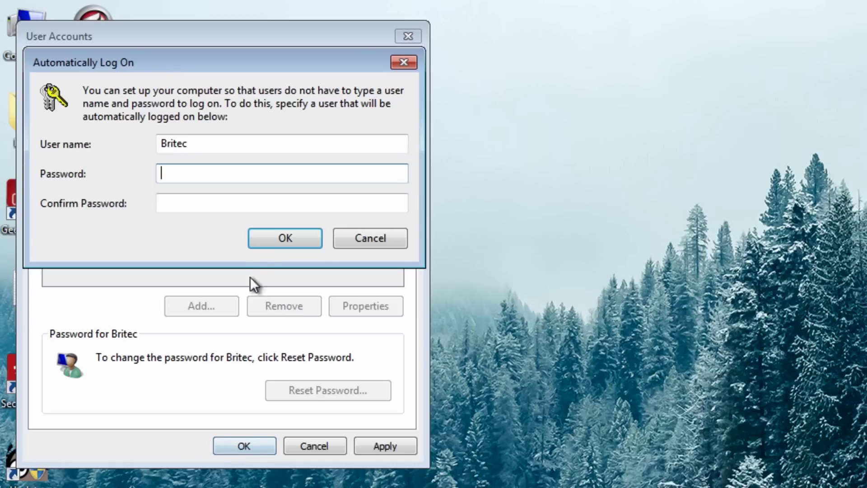
{"action": "left_click", "coordinate": [264, 238]}
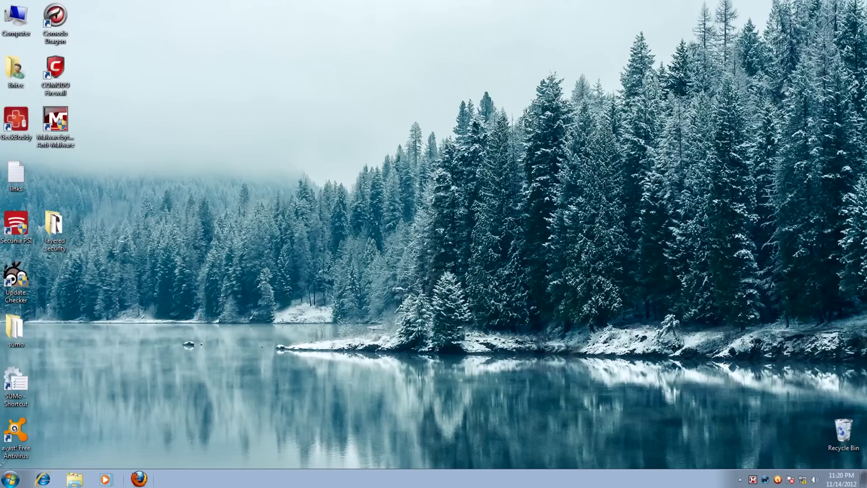
{"action": "left_click", "coordinate": [138, 478]}
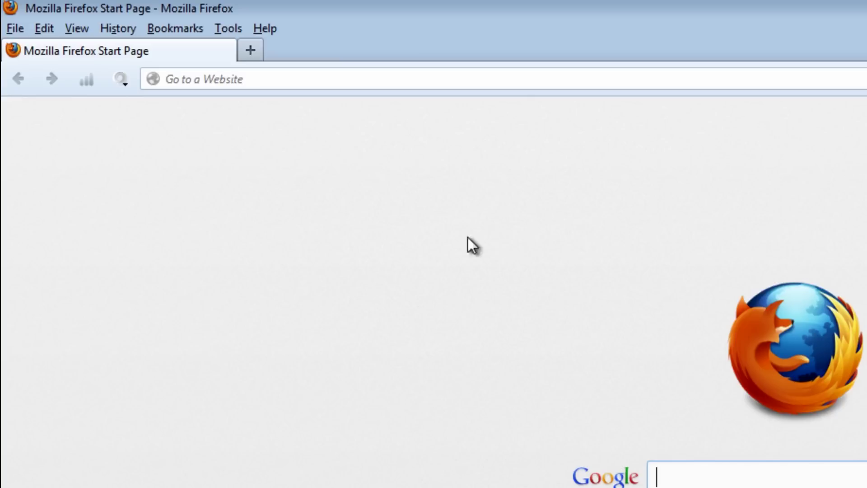
Step: Check in About Firefox that version 16.0.2 is up to date, then close it
{"action": "left_click", "coordinate": [261, 30]}
{"action": "left_click", "coordinate": [298, 162]}
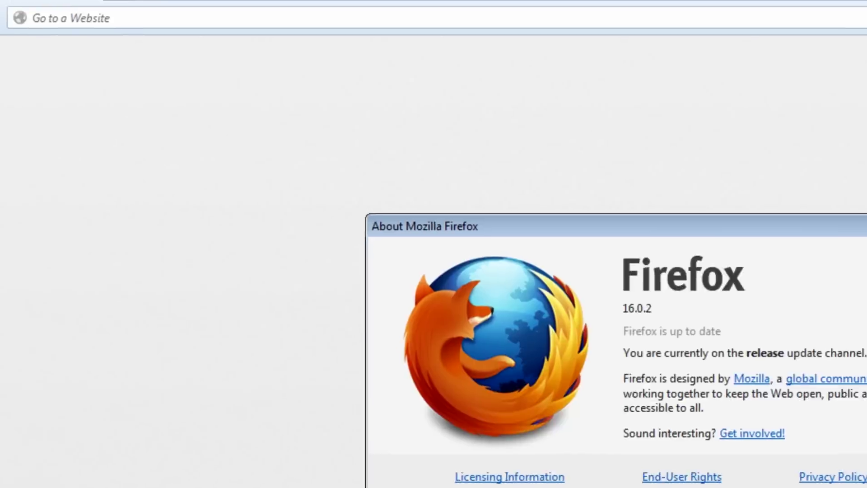
{"action": "left_click", "coordinate": [713, 119]}
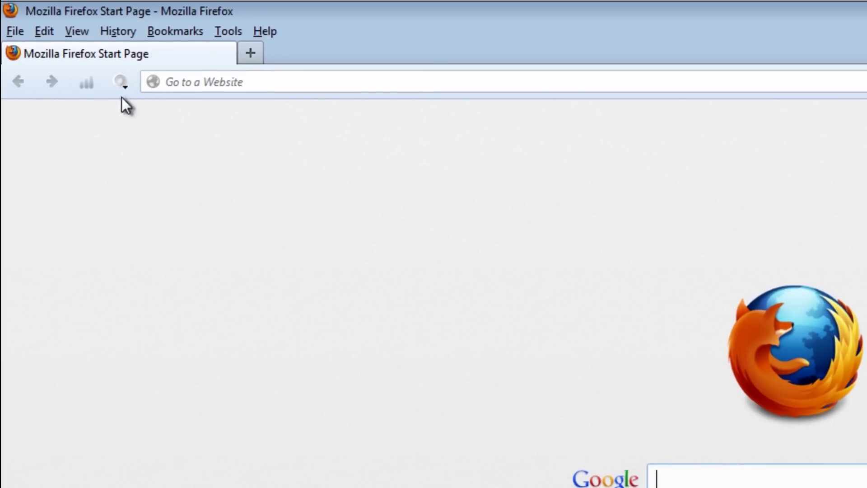
Step: Review the avast! WebRep, LastPass and WOT extensions, then quit Firefox closing both tabs
{"action": "left_click", "coordinate": [233, 32]}
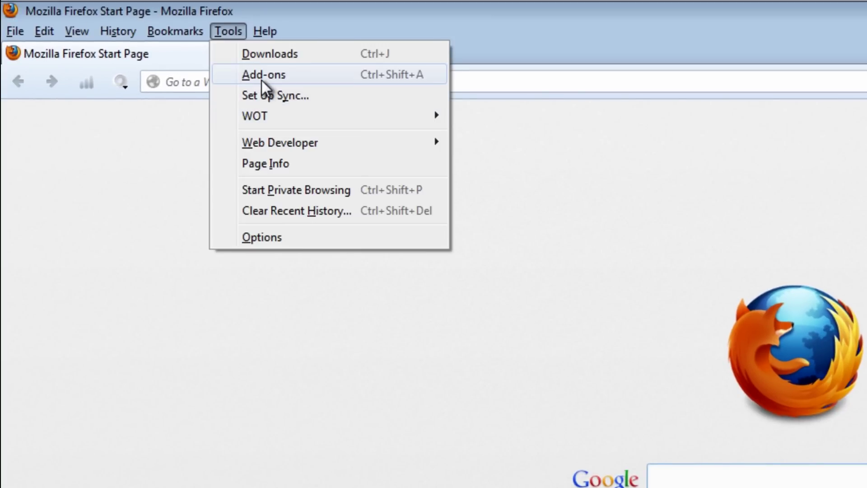
{"action": "left_click", "coordinate": [261, 80]}
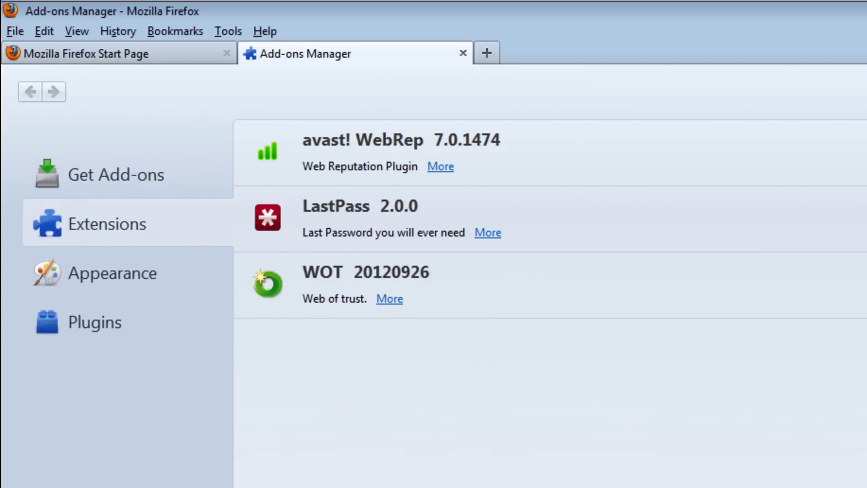
{"action": "key", "text": "alt+F4"}
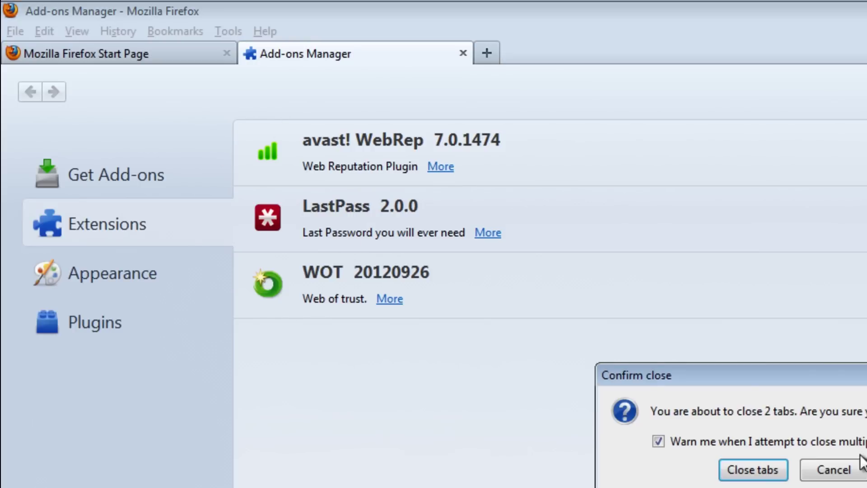
{"action": "left_click", "coordinate": [777, 471]}
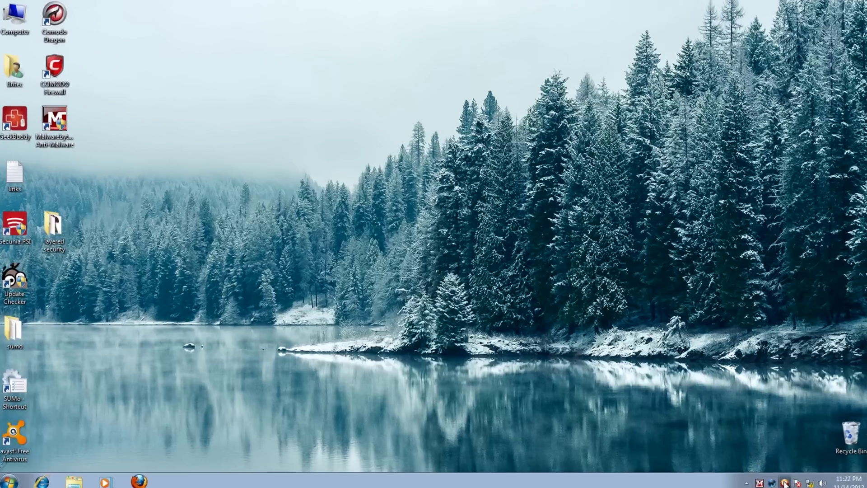
Step: Open avast! from its tray icon to view the Current Status summary
{"action": "left_click", "coordinate": [785, 482]}
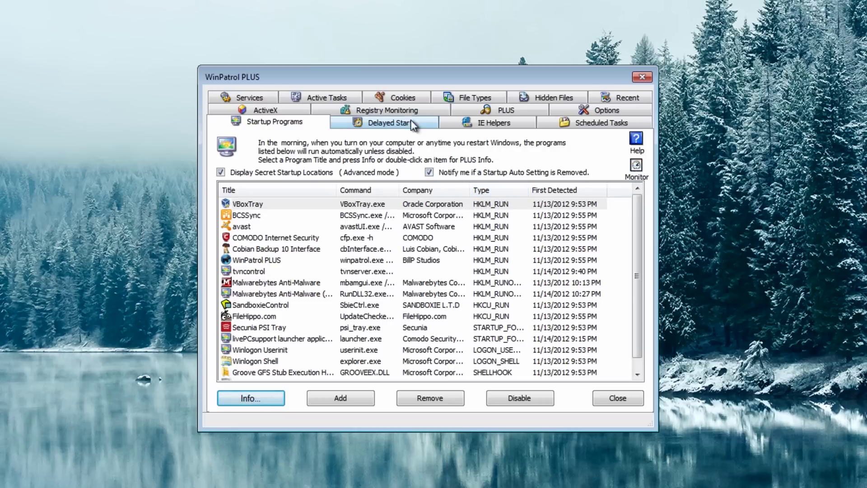
Step: Show WinPatrol's Registry Monitoring page with its six monitored registry keys
{"action": "left_click", "coordinate": [395, 109]}
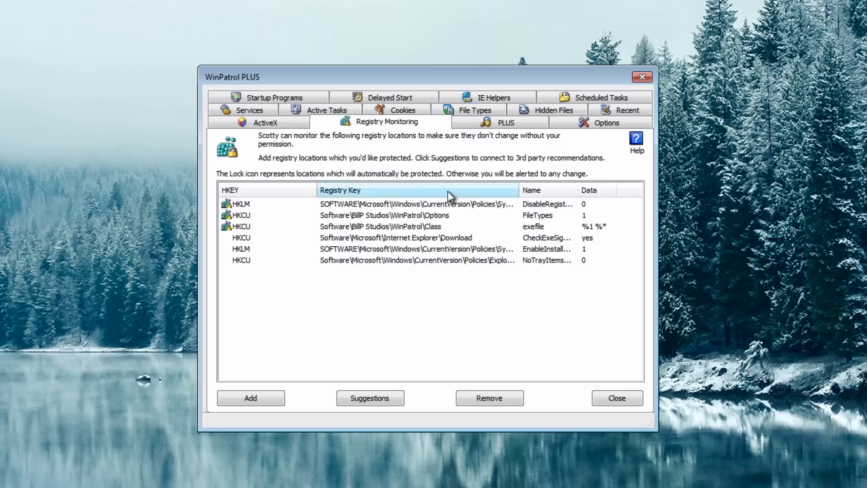
Step: Review WinPatrol's Hidden Files, Recent, Startup Programs and ActiveX lists, finishing on the Services list
{"action": "left_click", "coordinate": [547, 113]}
{"action": "left_click", "coordinate": [617, 126]}
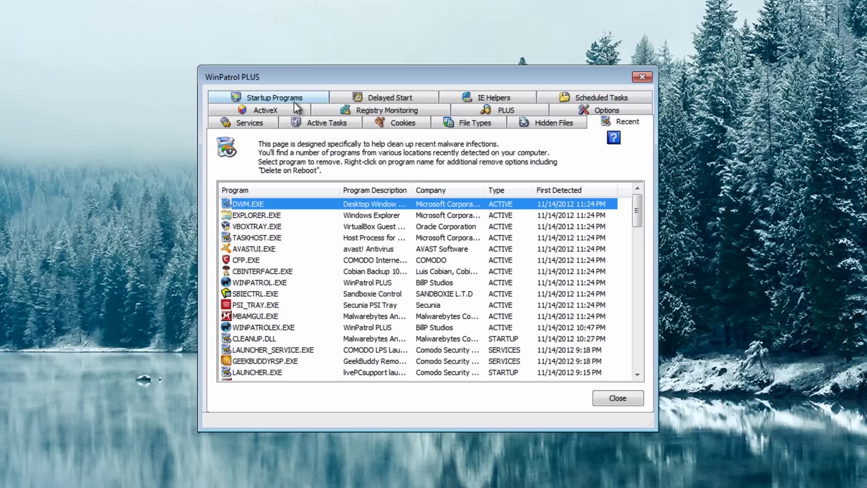
{"action": "left_click", "coordinate": [280, 99]}
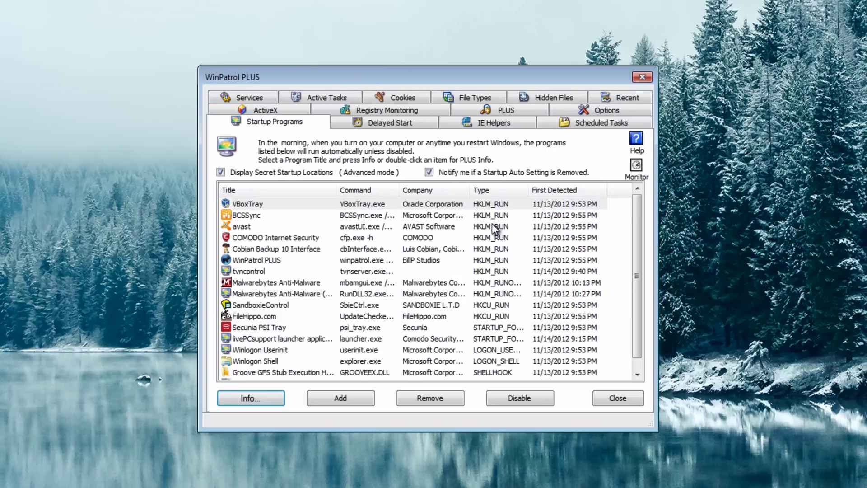
{"action": "left_click", "coordinate": [282, 109]}
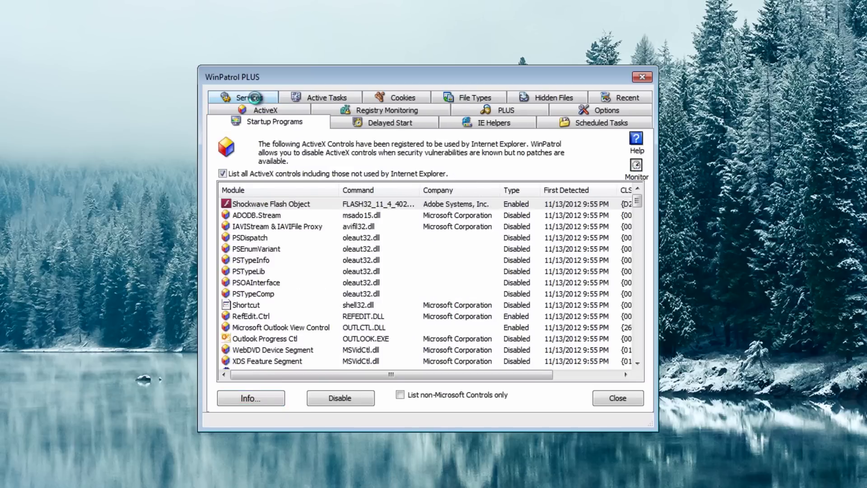
{"action": "left_click", "coordinate": [300, 122]}
{"action": "left_click", "coordinate": [263, 101]}
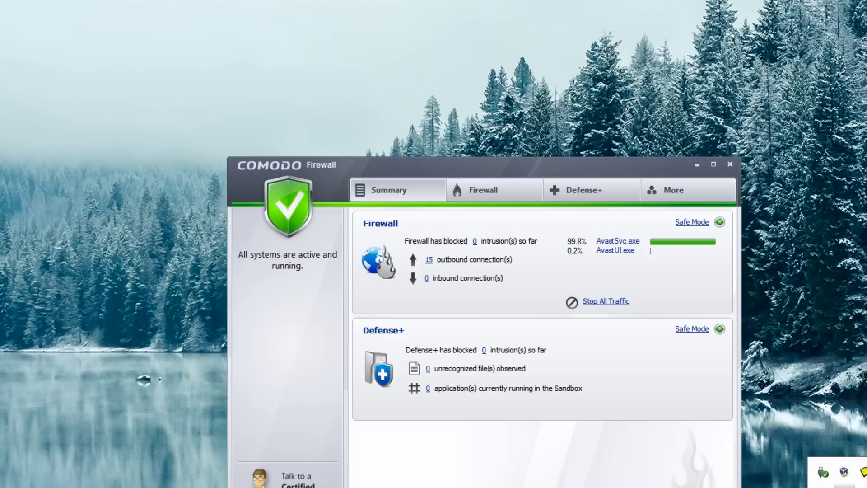
Step: Reposition the Comodo Firewall window, check its protection modes keeping Safe Mode, then close it
{"action": "left_click_drag", "start_coordinate": [496, 173], "coordinate": [473, 71]}
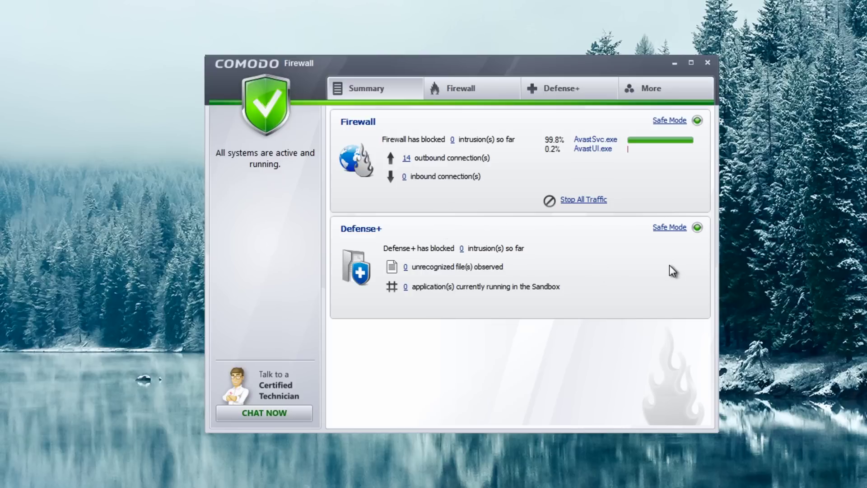
{"action": "left_click", "coordinate": [668, 122]}
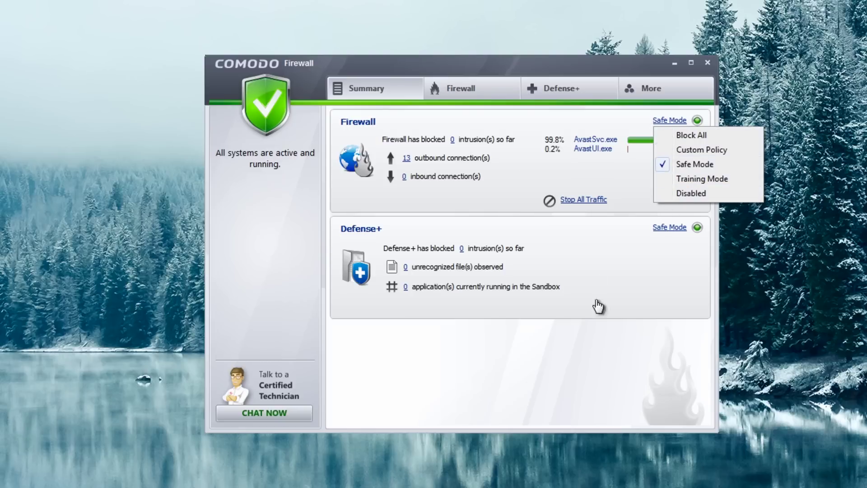
{"action": "left_click", "coordinate": [617, 273]}
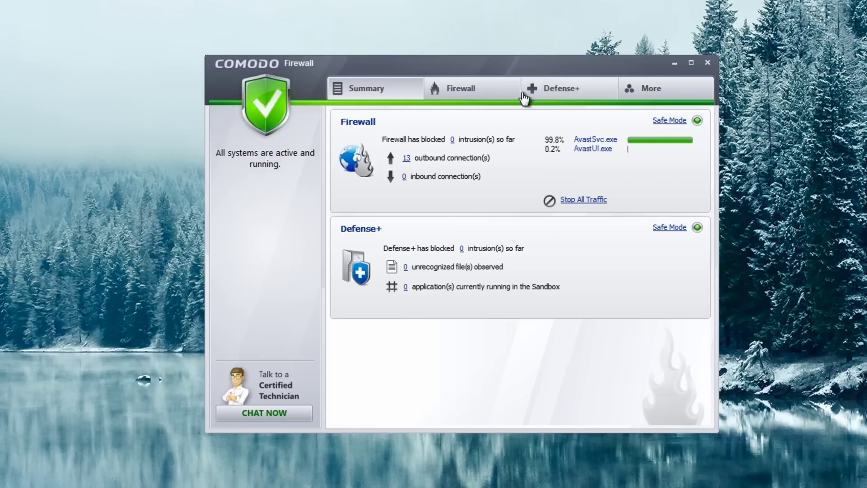
{"action": "left_click", "coordinate": [705, 61]}
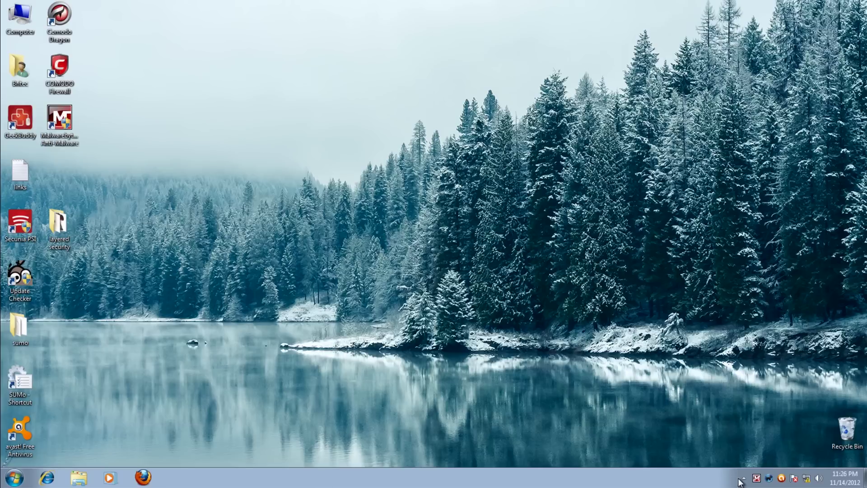
Step: Open Cobian Backup from the hidden tray icons, check its empty MainList, and close it
{"action": "left_click", "coordinate": [743, 478]}
{"action": "double_click", "coordinate": [760, 432]}
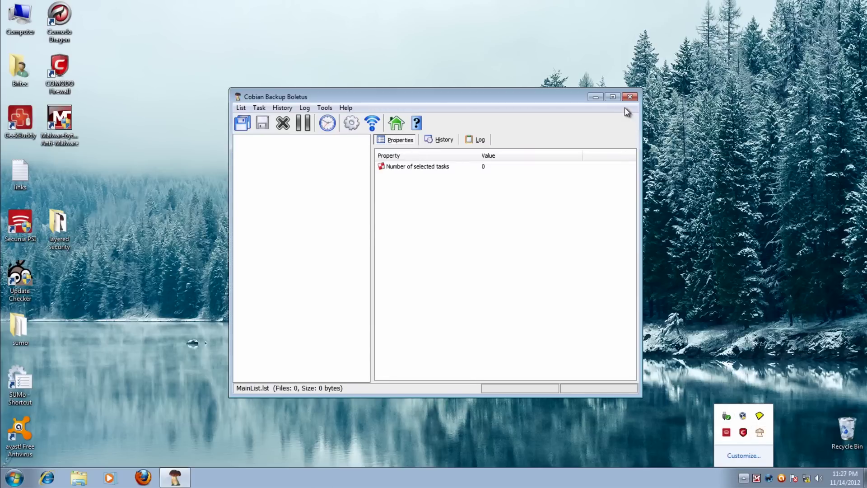
{"action": "left_click", "coordinate": [629, 96]}
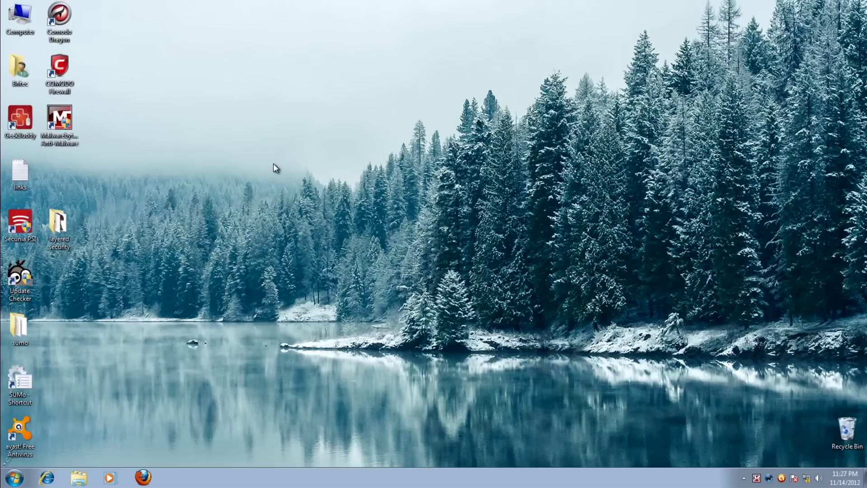